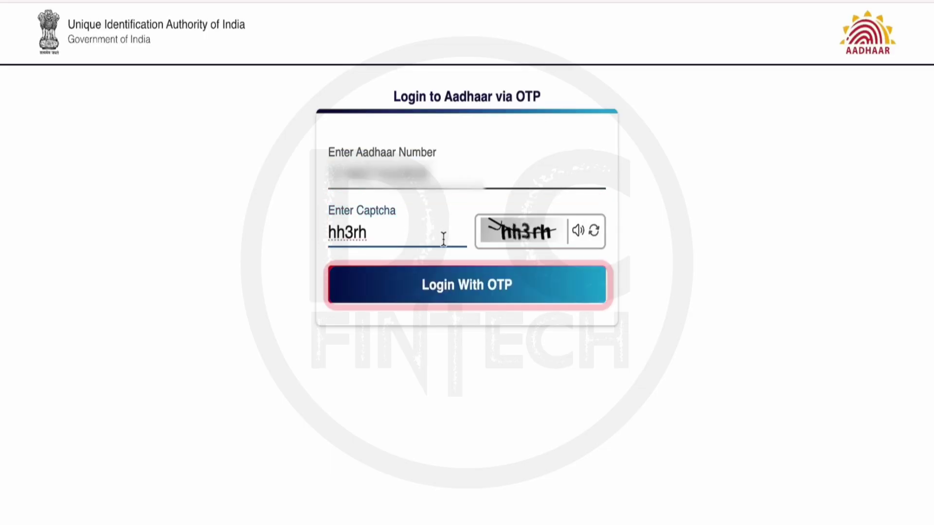
- Log in to myAadhaar with the received one-time password to reach the Services dashboard
{"action": "left_click", "coordinate": [443, 287]}
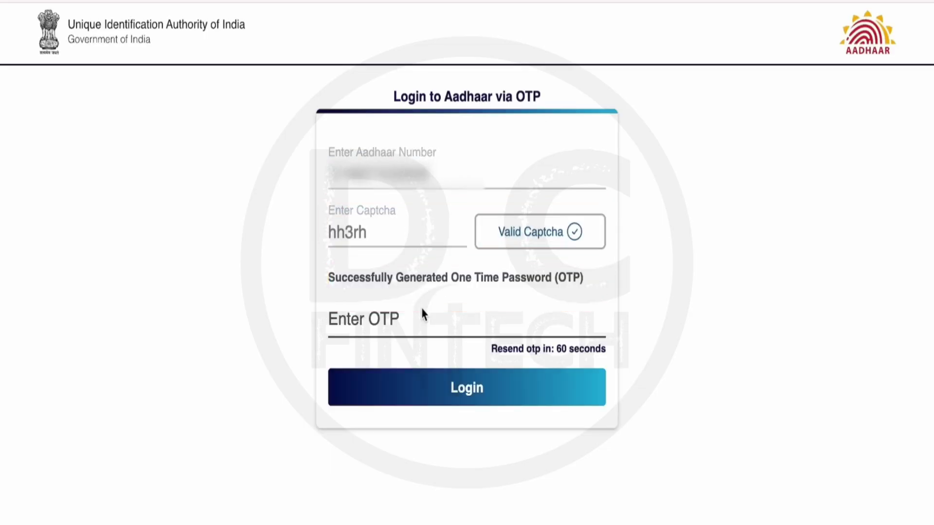
{"action": "left_click", "coordinate": [407, 322]}
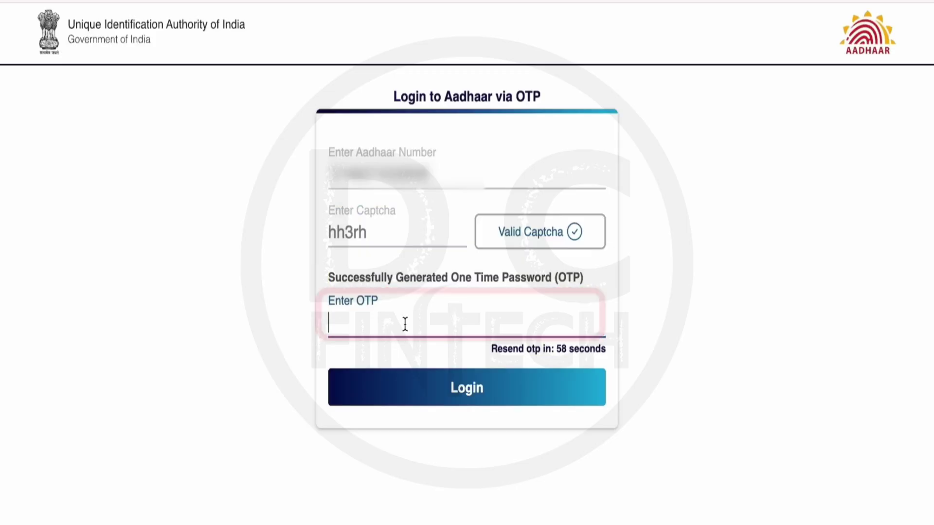
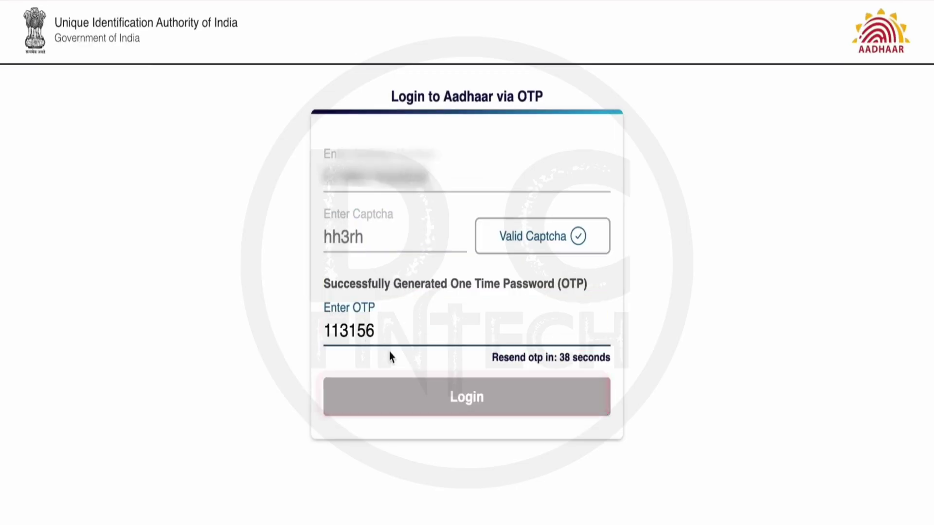
{"action": "left_click", "coordinate": [424, 413]}
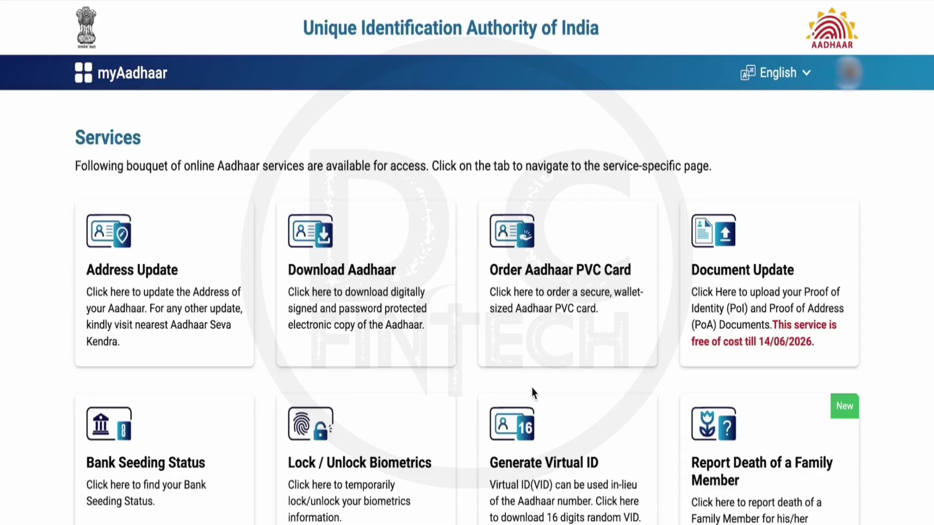
{"action": "scroll", "coordinate": [532, 393], "scroll_direction": "down", "scroll_amount": 8}
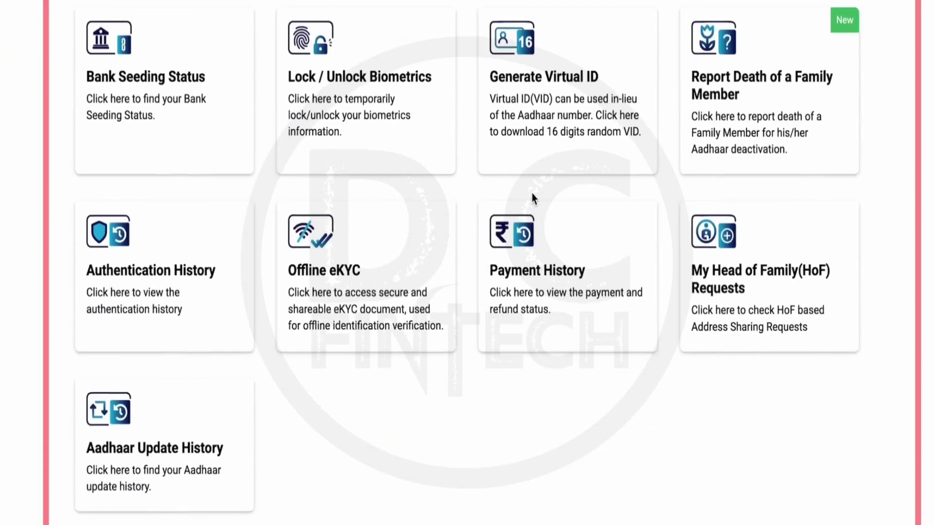
{"action": "scroll", "coordinate": [532, 194], "scroll_direction": "up", "scroll_amount": 8}
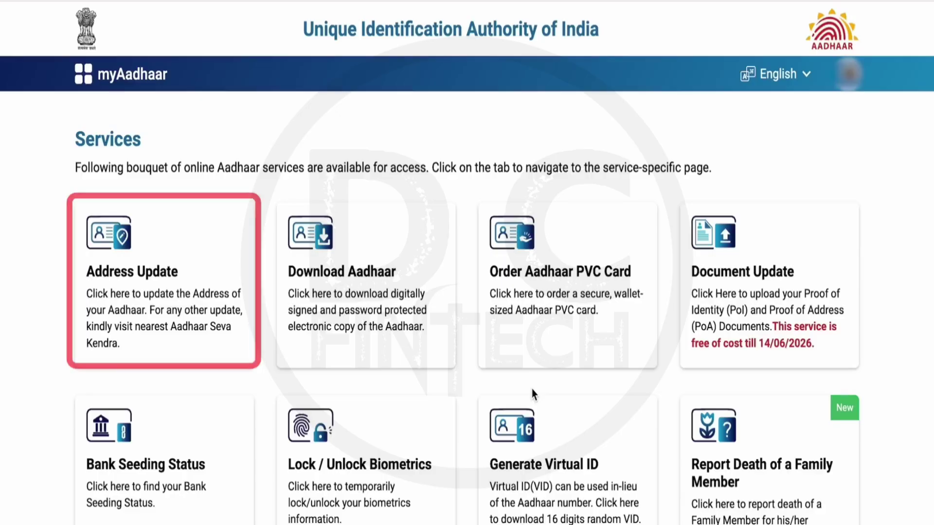
- Open Address Update and show the Hof based Address update steps under How it works
{"action": "left_click", "coordinate": [138, 299]}
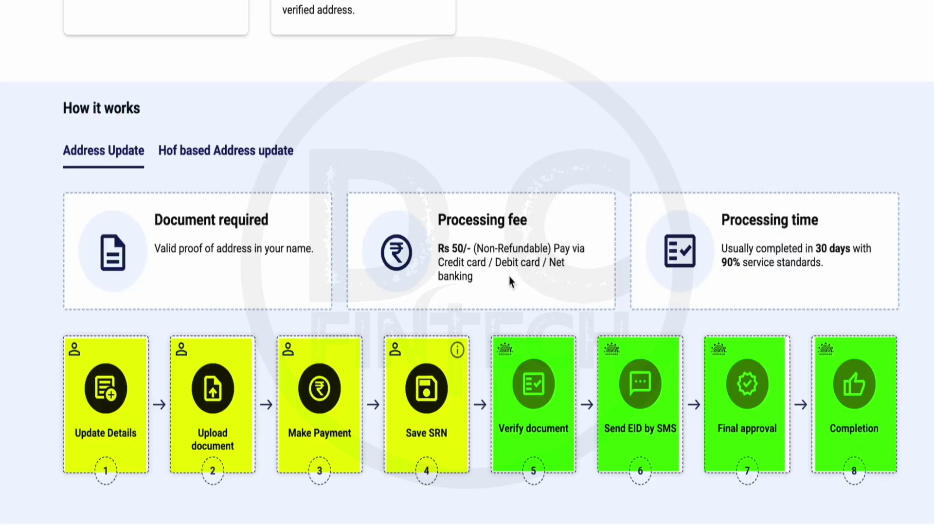
{"action": "scroll", "coordinate": [509, 277], "scroll_direction": "down", "scroll_amount": 1}
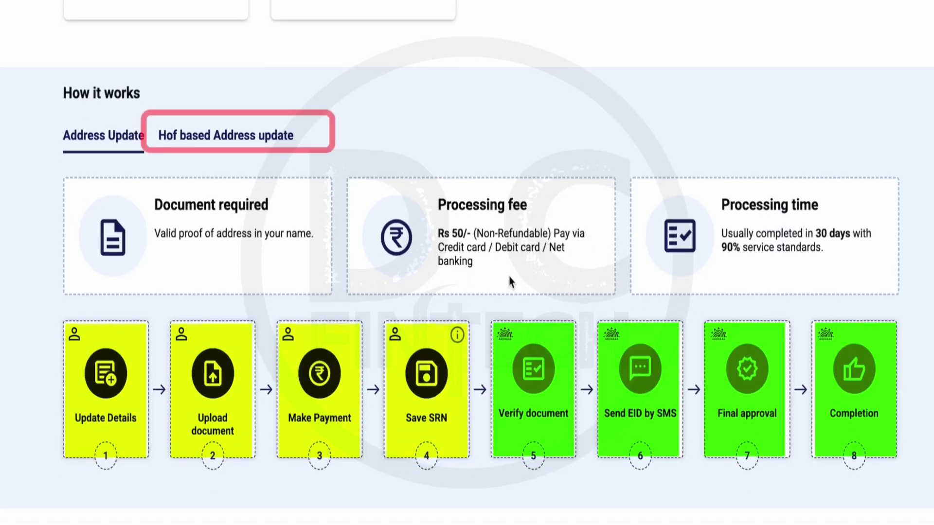
{"action": "left_click", "coordinate": [203, 145]}
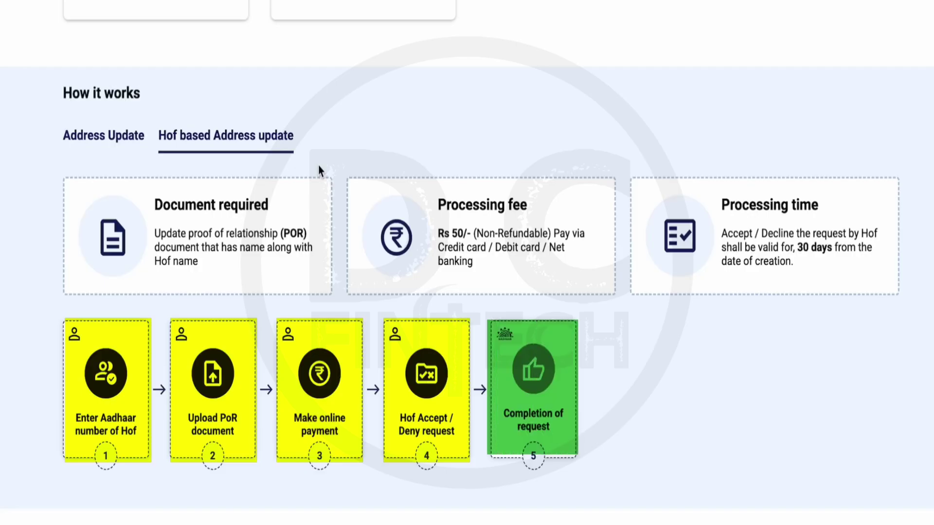
{"action": "scroll", "coordinate": [319, 170], "scroll_direction": "down", "scroll_amount": 1}
{"action": "scroll", "coordinate": [319, 170], "scroll_direction": "up", "scroll_amount": 6}
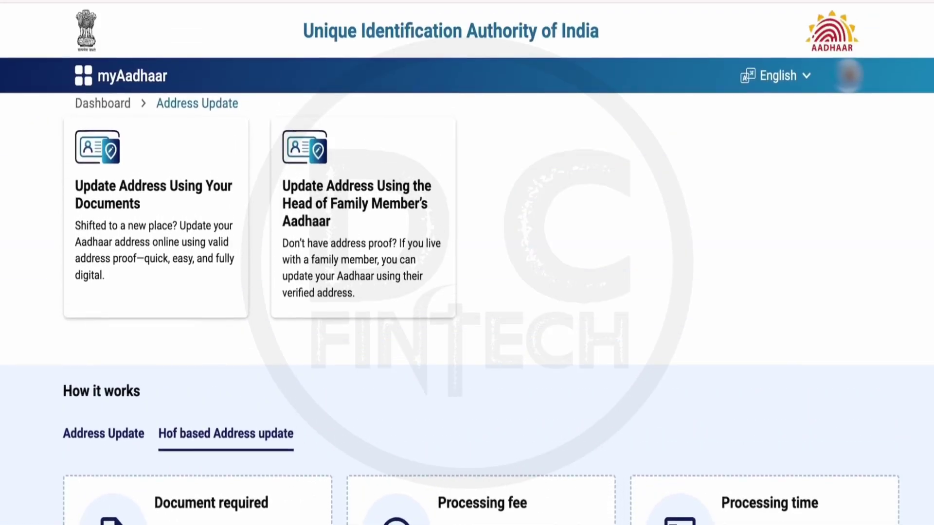
- Choose Update Address Using the Head of Family Member's Aadhaar to open the HoF details form
{"action": "left_click", "coordinate": [66, 440]}
{"action": "scroll", "coordinate": [206, 438], "scroll_direction": "up", "scroll_amount": 2}
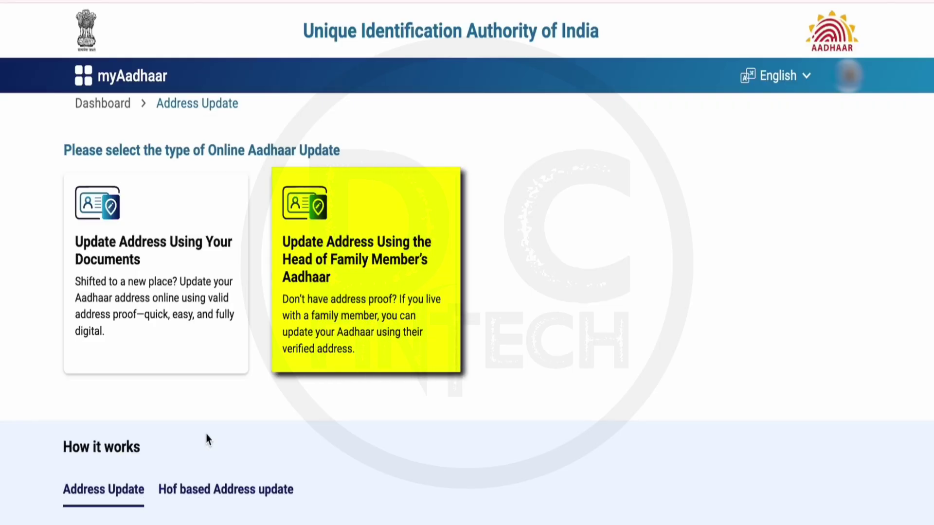
{"action": "left_click", "coordinate": [438, 353]}
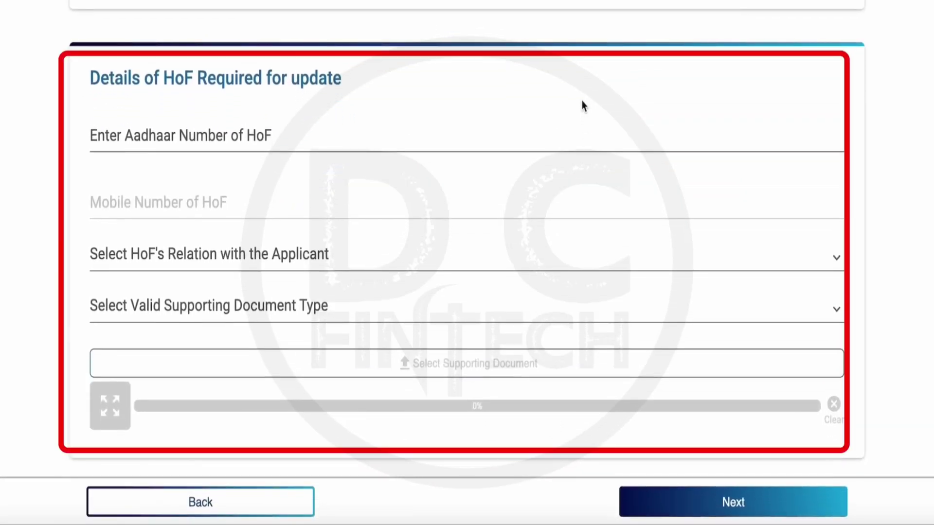
- Enter the Head of Family's Aadhaar number and select Spouse as the HoF's relation
{"action": "left_click", "coordinate": [231, 128]}
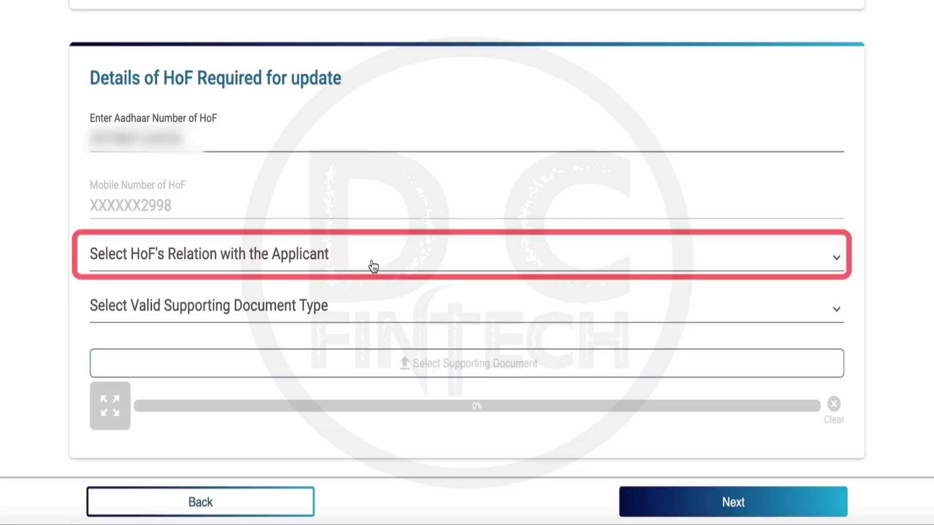
{"action": "left_click", "coordinate": [374, 266]}
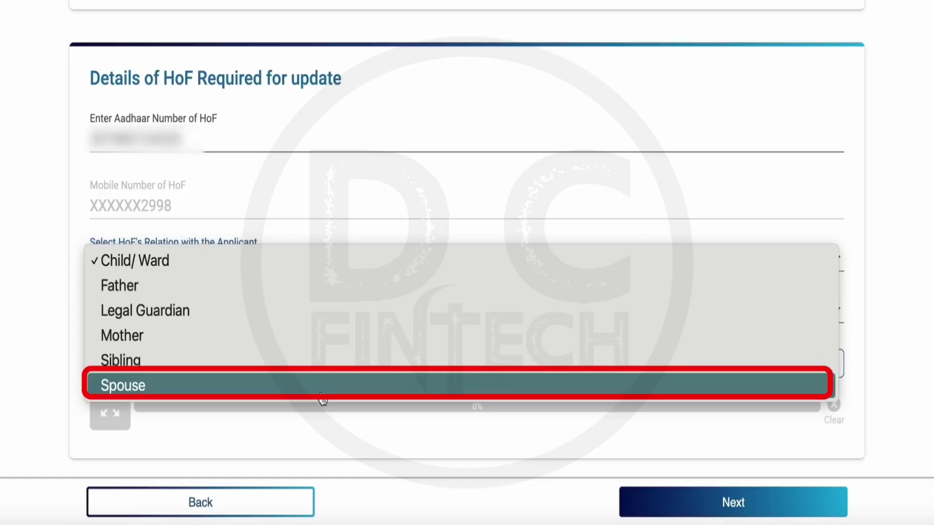
{"action": "left_click", "coordinate": [322, 395]}
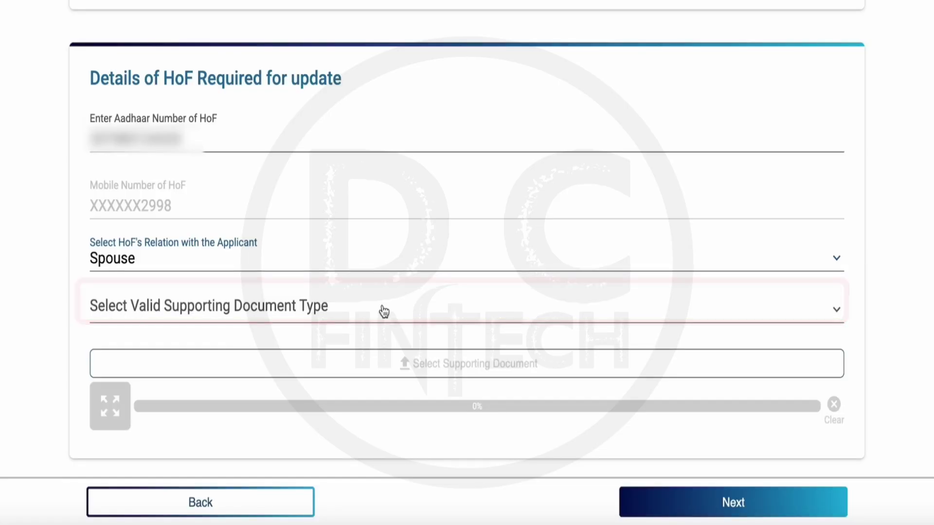
- Browse the supporting document types to the Self-declaration option and view its blank form
{"action": "left_click", "coordinate": [384, 312]}
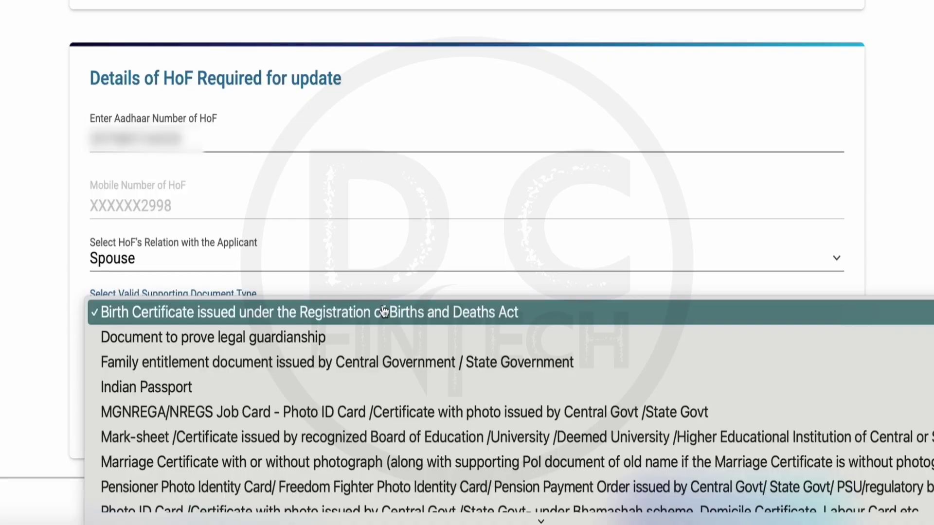
{"action": "scroll", "coordinate": [384, 312], "scroll_direction": "down", "scroll_amount": 4}
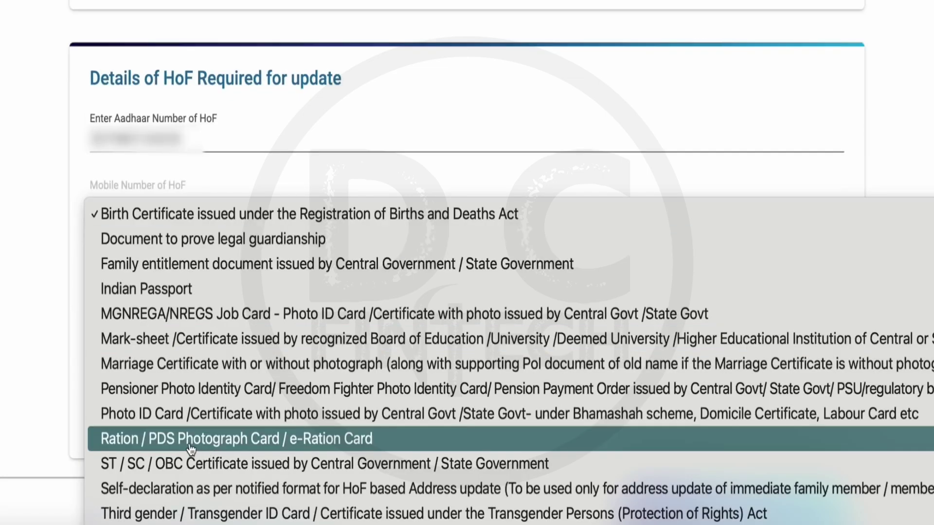
{"action": "scroll", "coordinate": [224, 459], "scroll_direction": "down", "scroll_amount": 2}
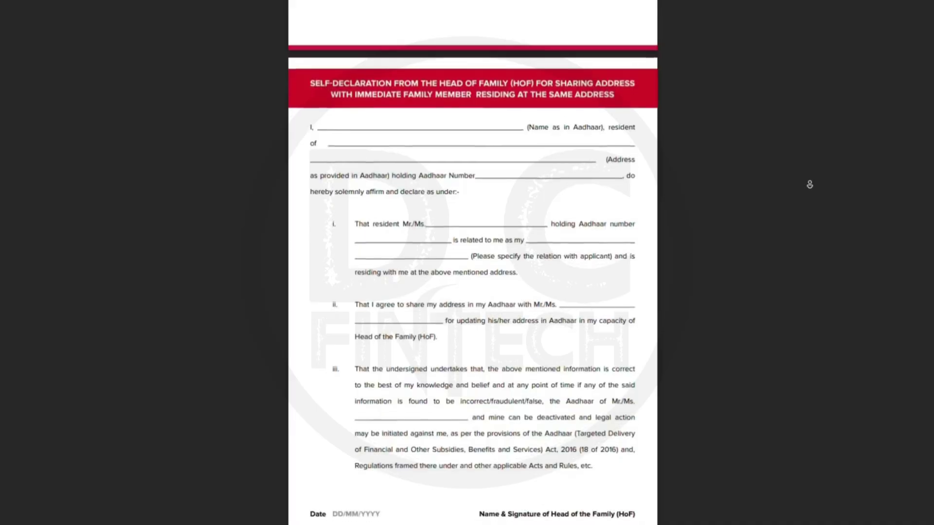
{"action": "scroll", "coordinate": [669, 161], "scroll_direction": "down", "scroll_amount": 2}
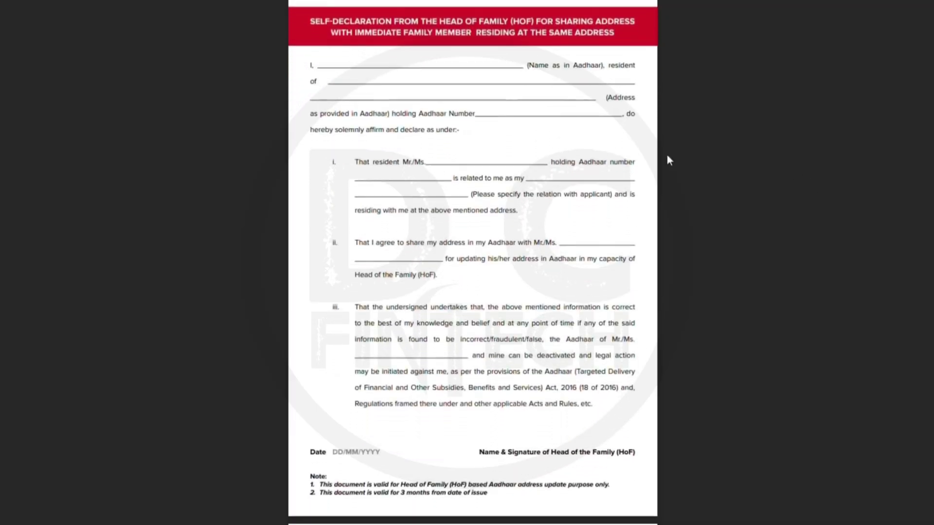
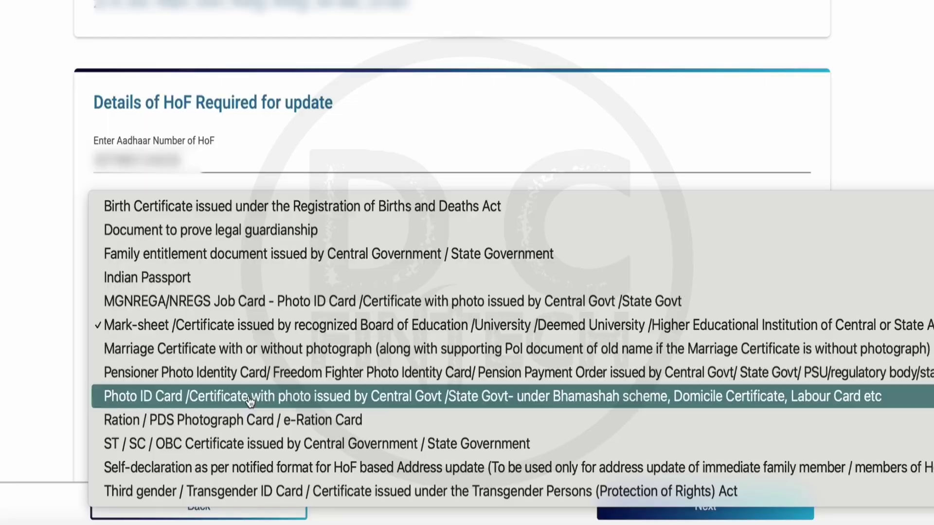
- Select 'Photo ID Card / Certificate' as the supporting document type
{"action": "left_click", "coordinate": [250, 401]}
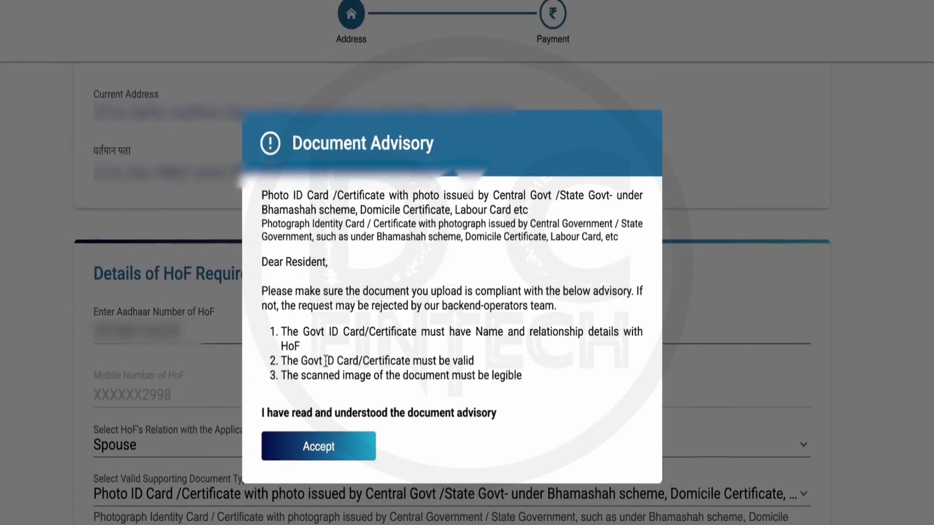
- Accept the document advisory, upload the proof-of-relationship file, and proceed to the Rs. 50 payment step
{"action": "left_click", "coordinate": [318, 447]}
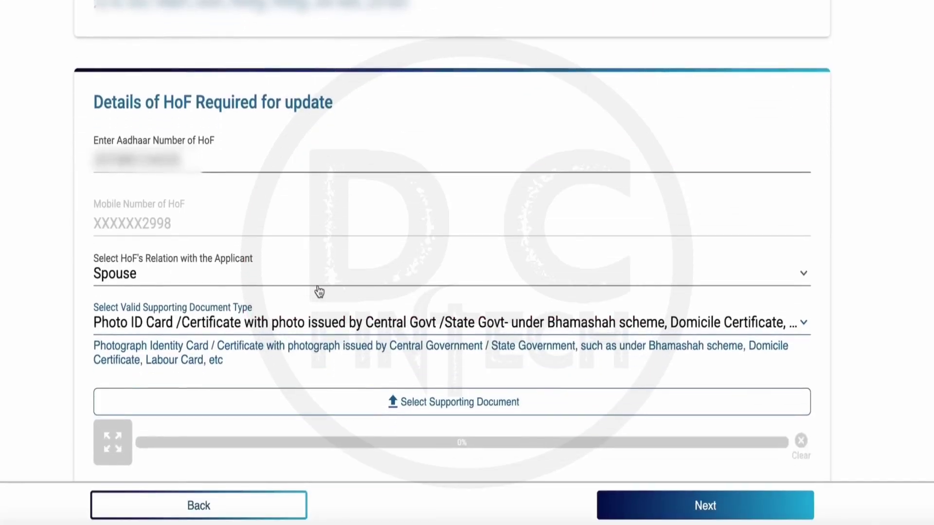
{"action": "left_click", "coordinate": [394, 402]}
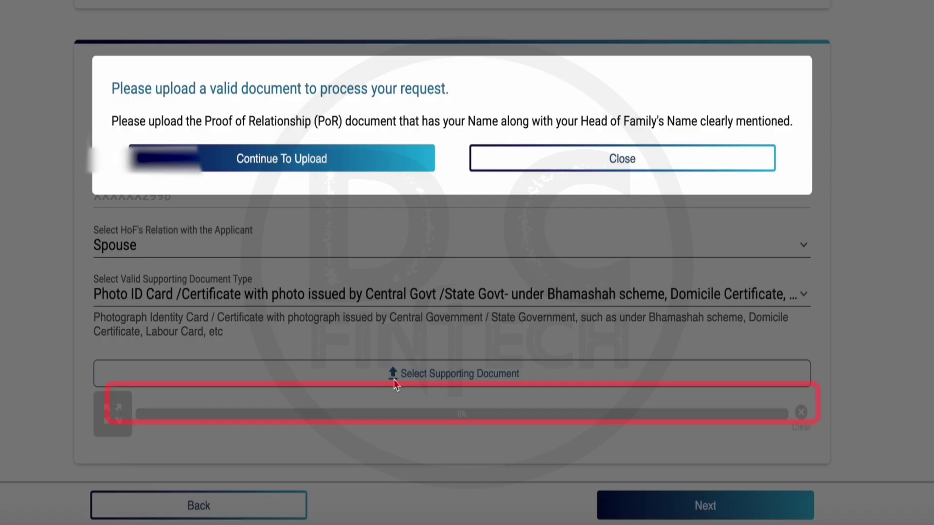
{"action": "left_click", "coordinate": [380, 160]}
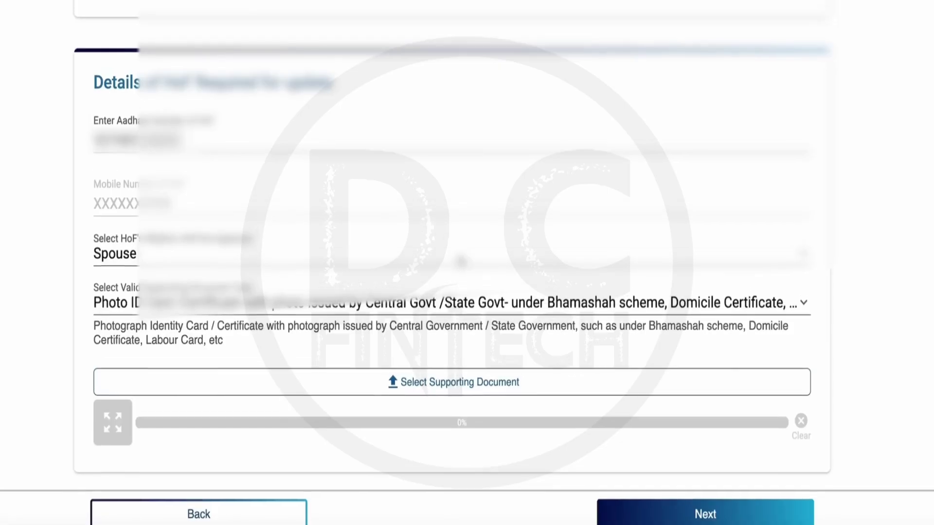
{"action": "scroll", "coordinate": [213, 417], "scroll_direction": "down", "scroll_amount": 5}
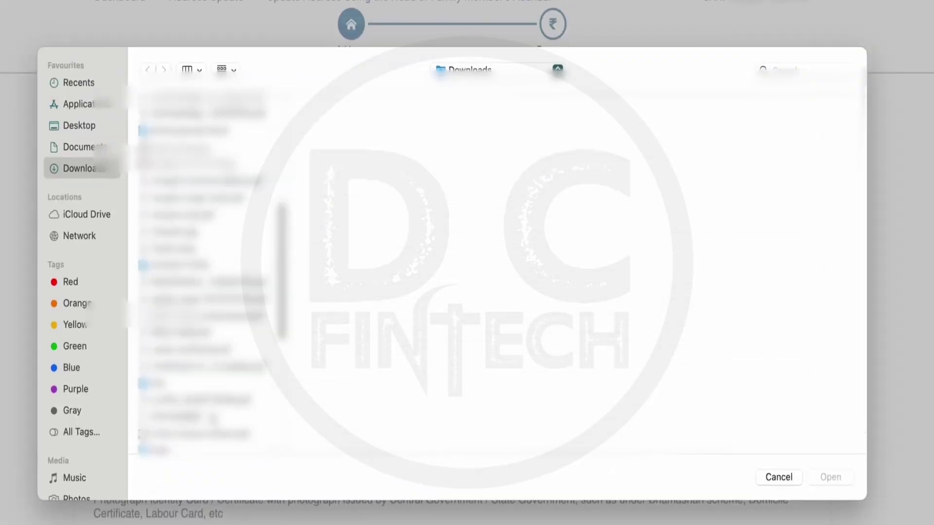
{"action": "scroll", "coordinate": [213, 418], "scroll_direction": "up", "scroll_amount": 3}
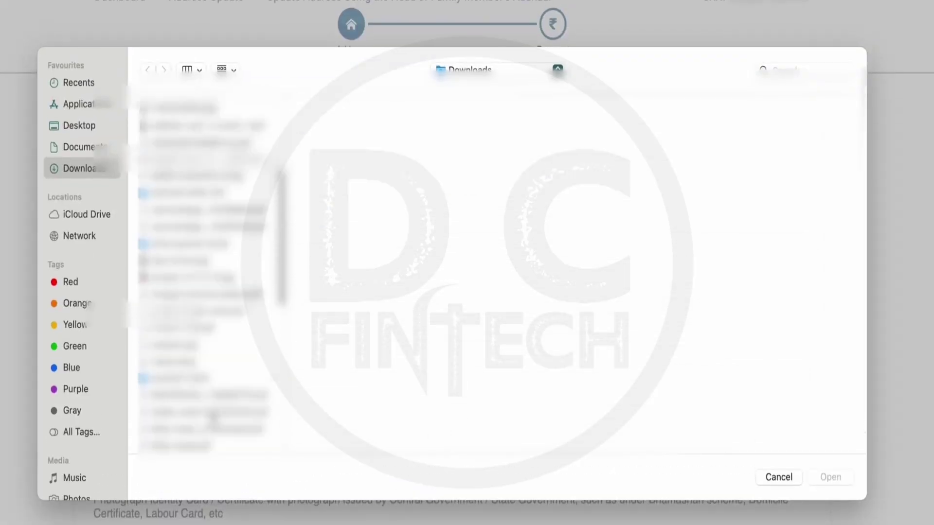
{"action": "left_click", "coordinate": [208, 375]}
{"action": "left_click", "coordinate": [365, 258]}
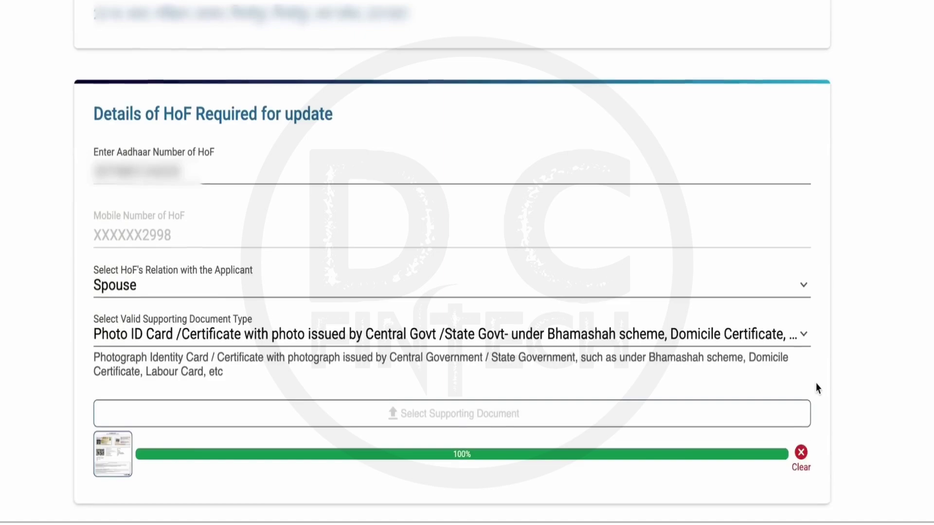
{"action": "scroll", "coordinate": [816, 384], "scroll_direction": "down", "scroll_amount": 2}
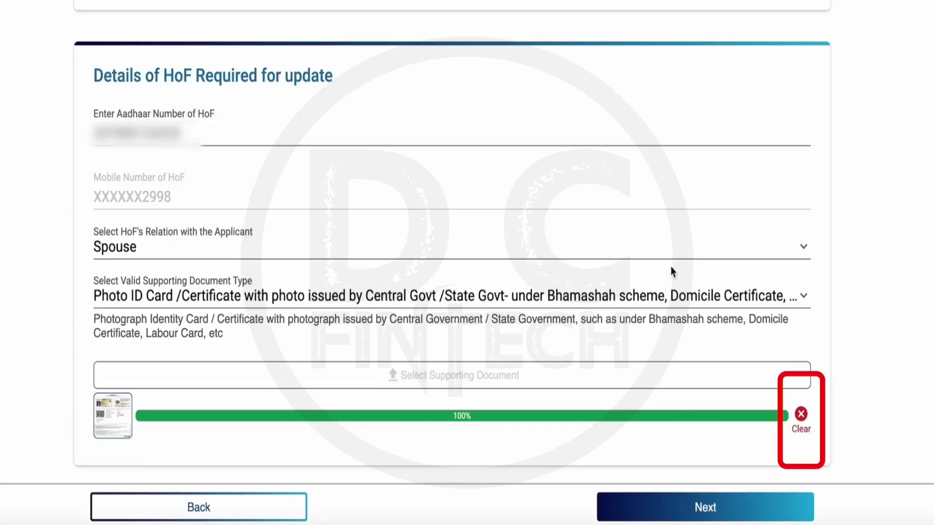
{"action": "left_click", "coordinate": [699, 508]}
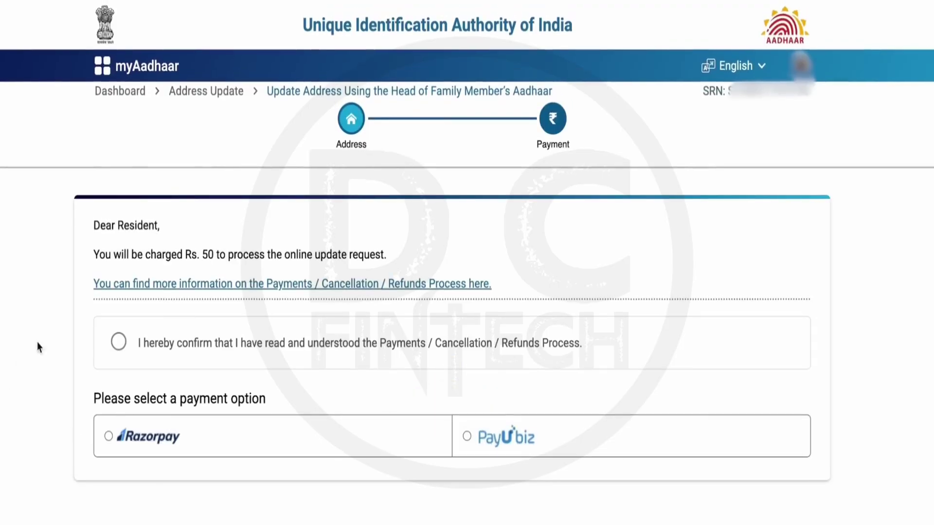
- Confirm the payments and refunds terms and pay ₹50 via Razorpay
{"action": "left_click", "coordinate": [119, 342]}
{"action": "left_click", "coordinate": [109, 437]}
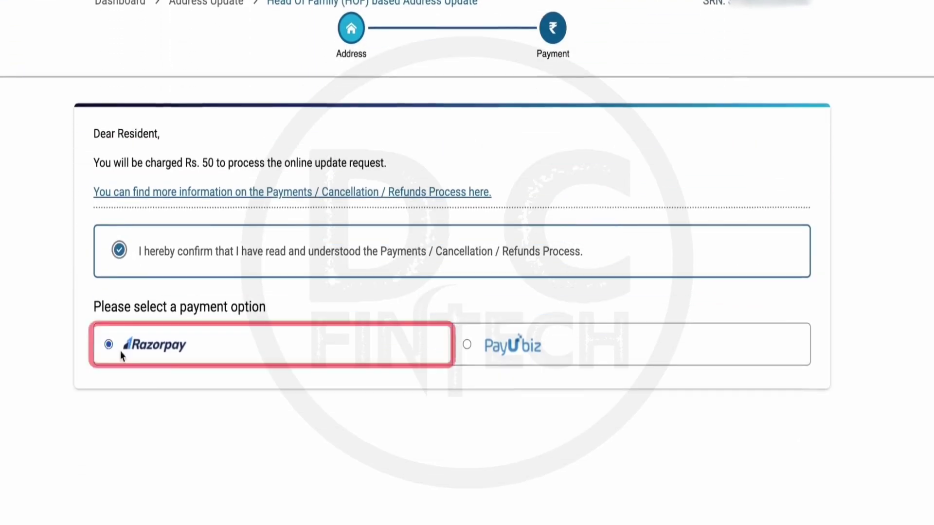
{"action": "left_click", "coordinate": [709, 511]}
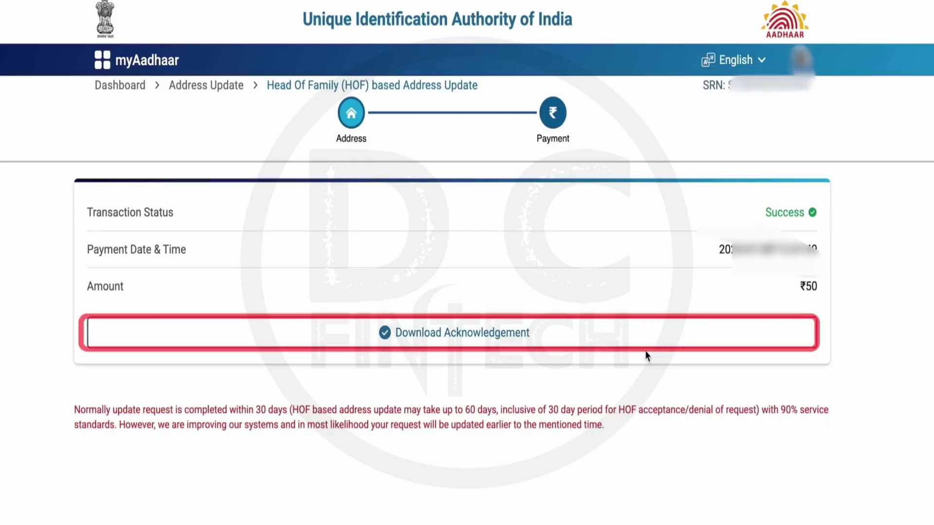
- Download the acknowledgement slip and save it as a PDF to Downloads
{"action": "left_click", "coordinate": [600, 340]}
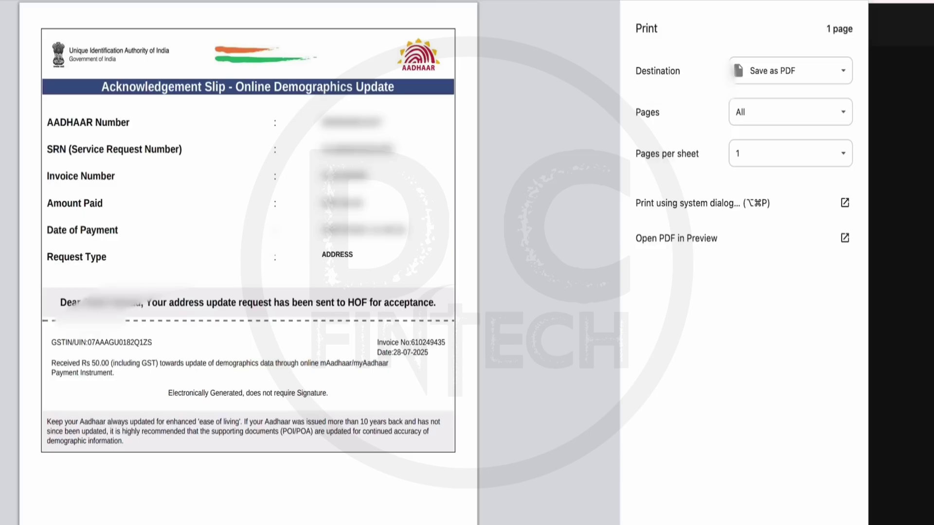
{"action": "key", "text": "Return"}
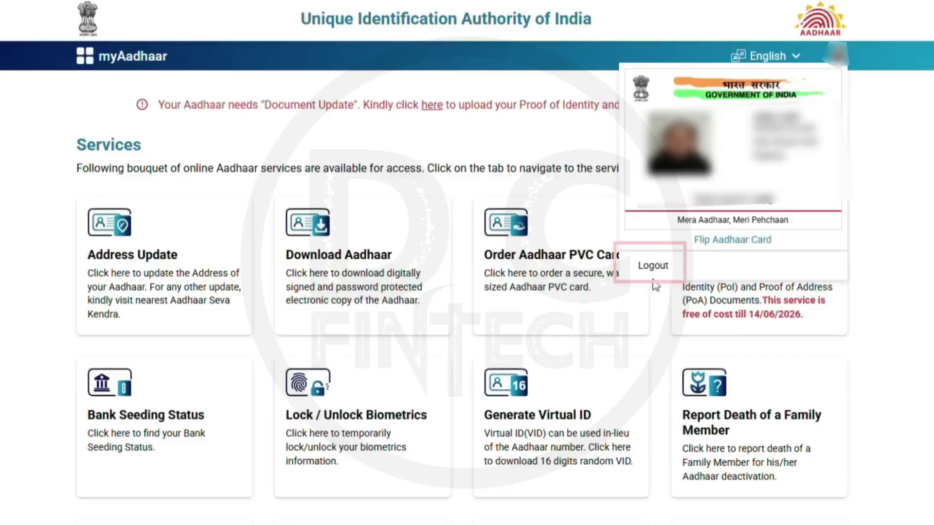
- Log out and sign back in as Head of Family using the Aadhaar number, captcha and OTP
{"action": "left_click", "coordinate": [652, 268]}
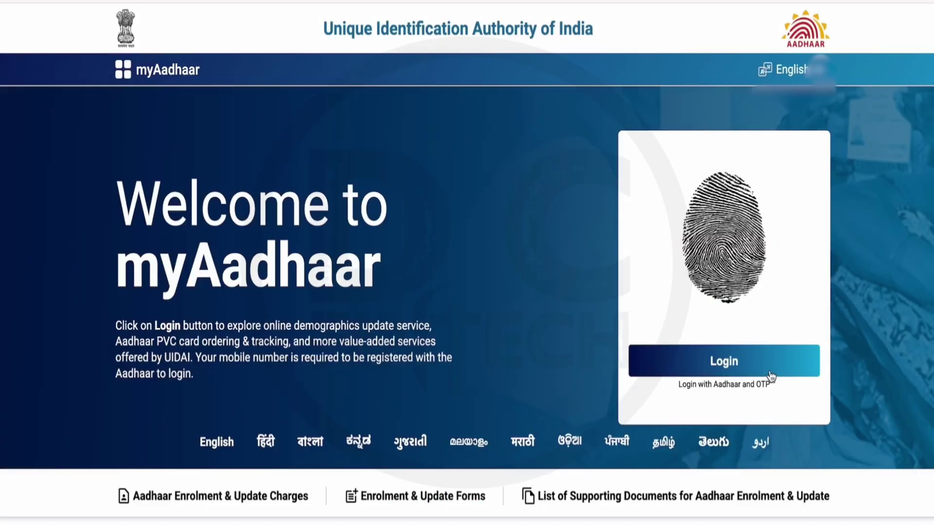
{"action": "left_click", "coordinate": [765, 375]}
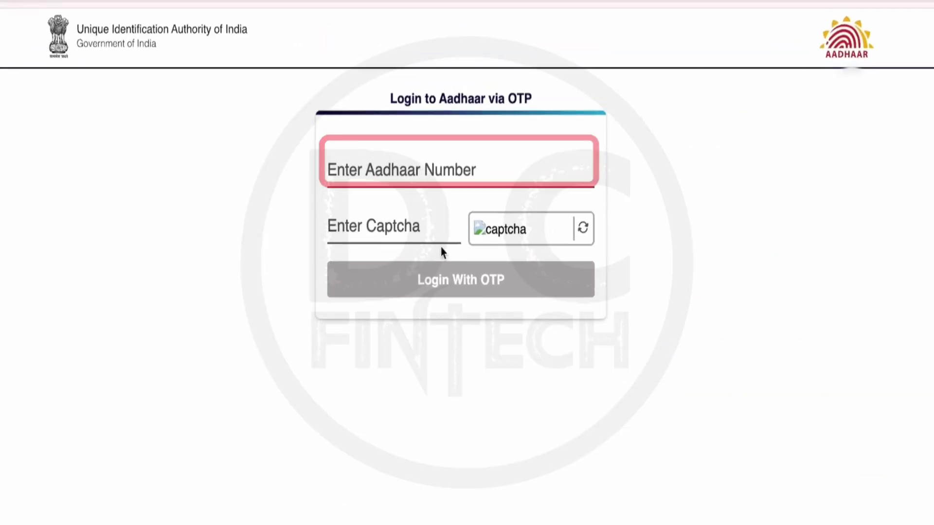
{"action": "left_click", "coordinate": [372, 174]}
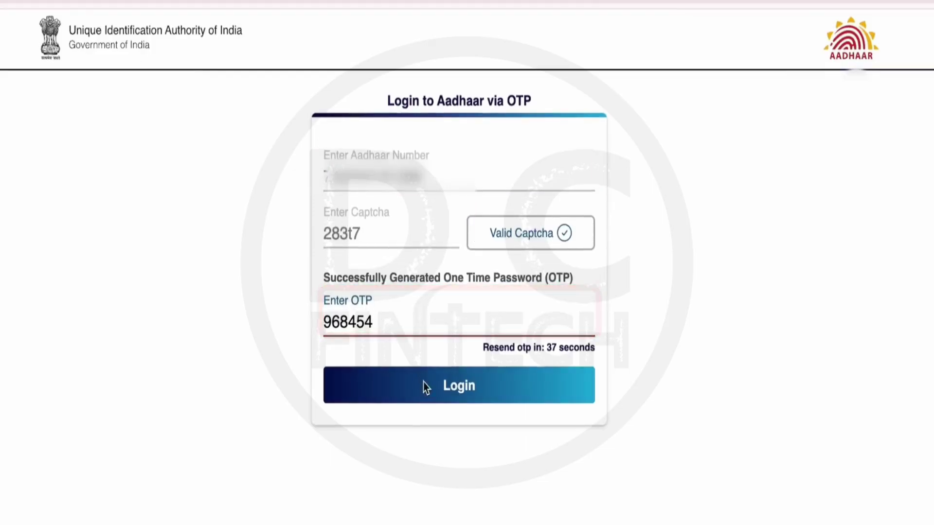
{"action": "left_click", "coordinate": [424, 384]}
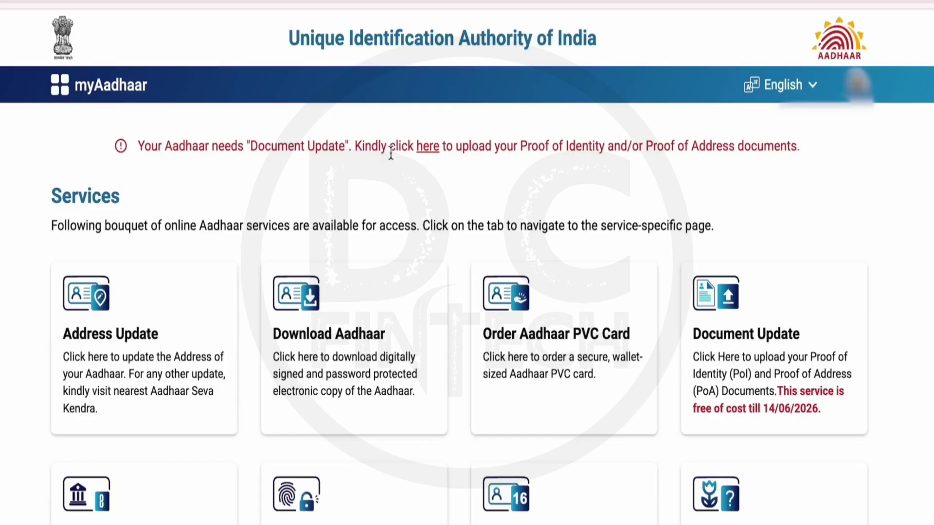
- Open My Head of Family Requests, fetch the request by SRN, and accept it
{"action": "scroll", "coordinate": [489, 166], "scroll_direction": "down", "scroll_amount": 4}
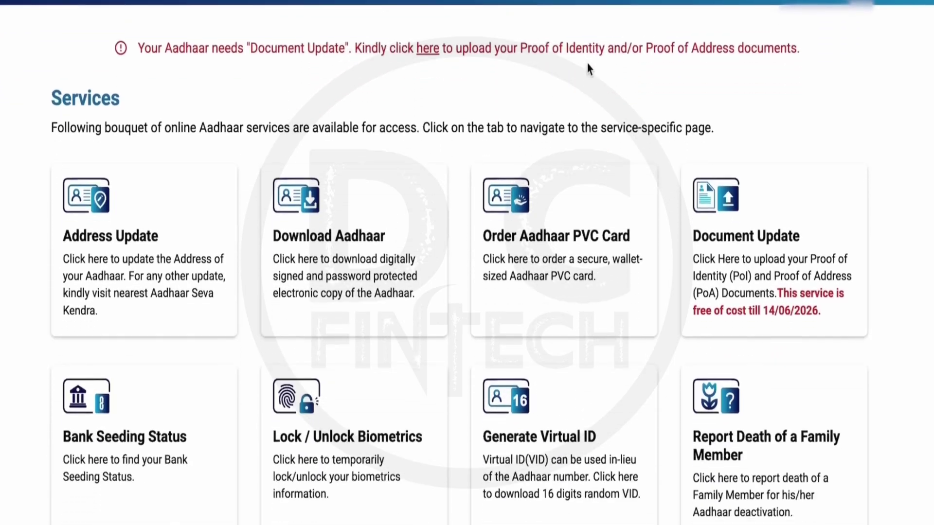
{"action": "scroll", "coordinate": [833, 262], "scroll_direction": "down", "scroll_amount": 4}
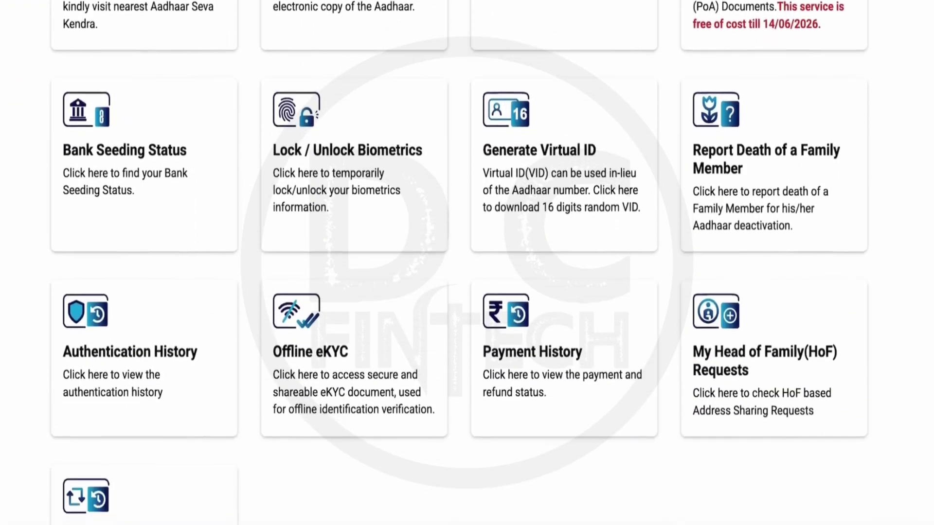
{"action": "scroll", "coordinate": [833, 262], "scroll_direction": "down", "scroll_amount": 3}
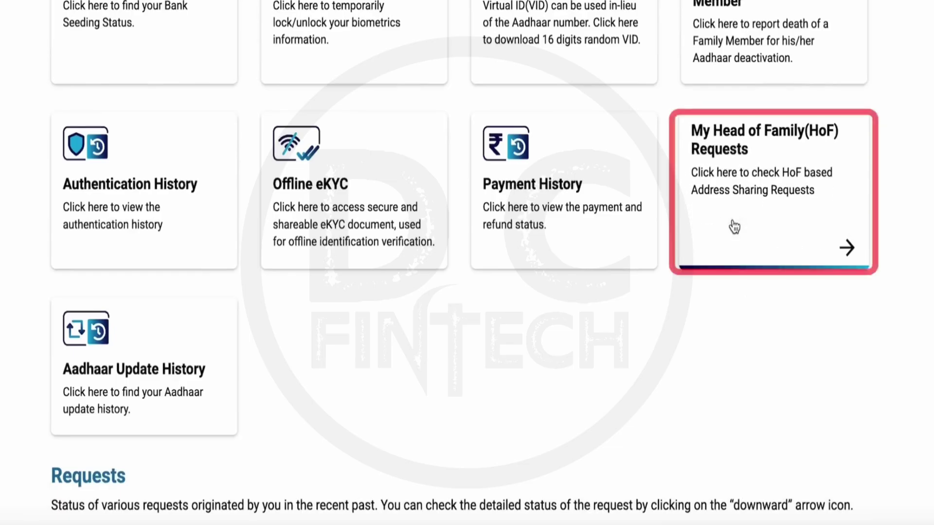
{"action": "left_click", "coordinate": [735, 227]}
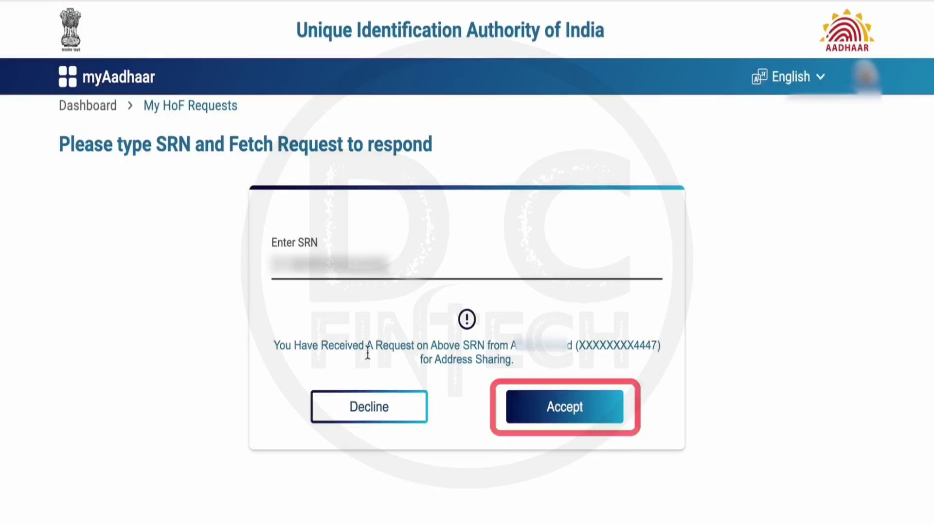
{"action": "scroll", "coordinate": [546, 402], "scroll_direction": "down", "scroll_amount": 2}
{"action": "left_click", "coordinate": [571, 338]}
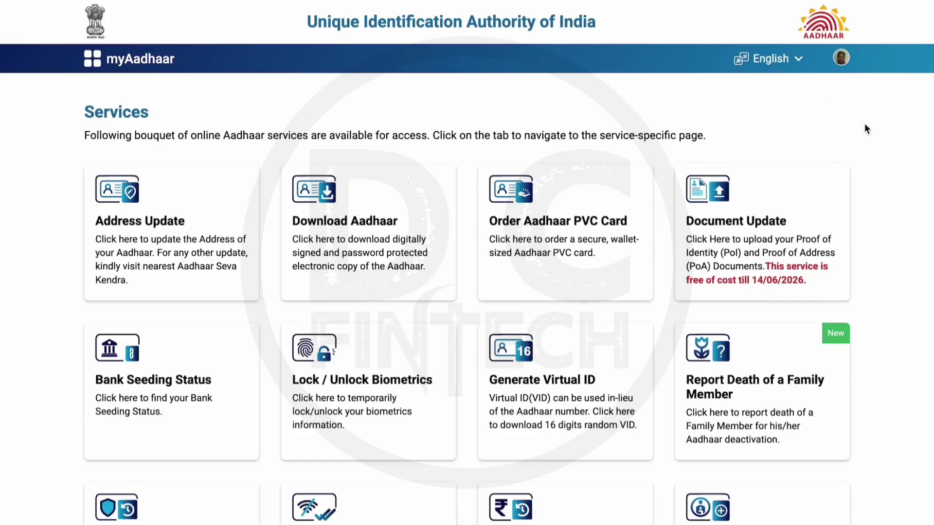
- Expand the HoF Based Address Update request in Requests to view its Completed stages
{"action": "scroll", "coordinate": [898, 249], "scroll_direction": "down", "scroll_amount": 6}
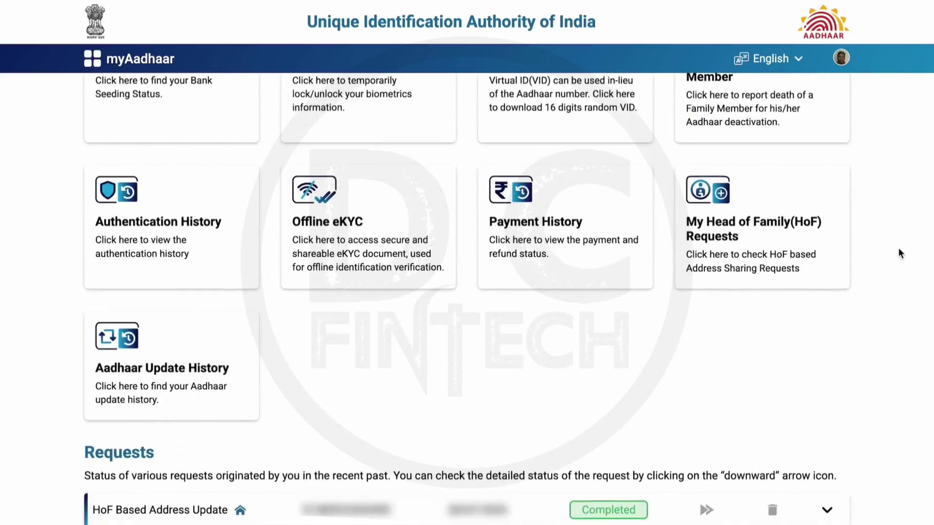
{"action": "scroll", "coordinate": [523, 334], "scroll_direction": "down", "scroll_amount": 3}
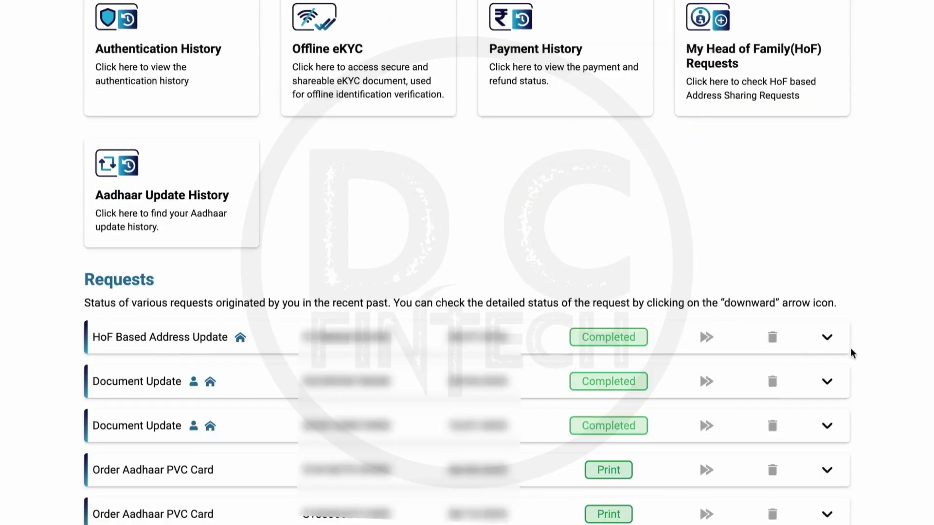
{"action": "left_click", "coordinate": [827, 337]}
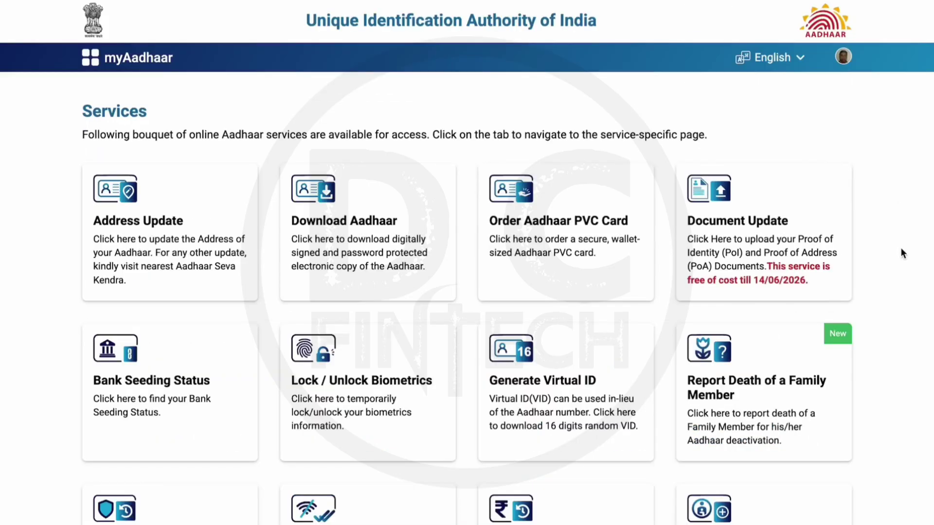
{"action": "scroll", "coordinate": [901, 249], "scroll_direction": "down", "scroll_amount": 5}
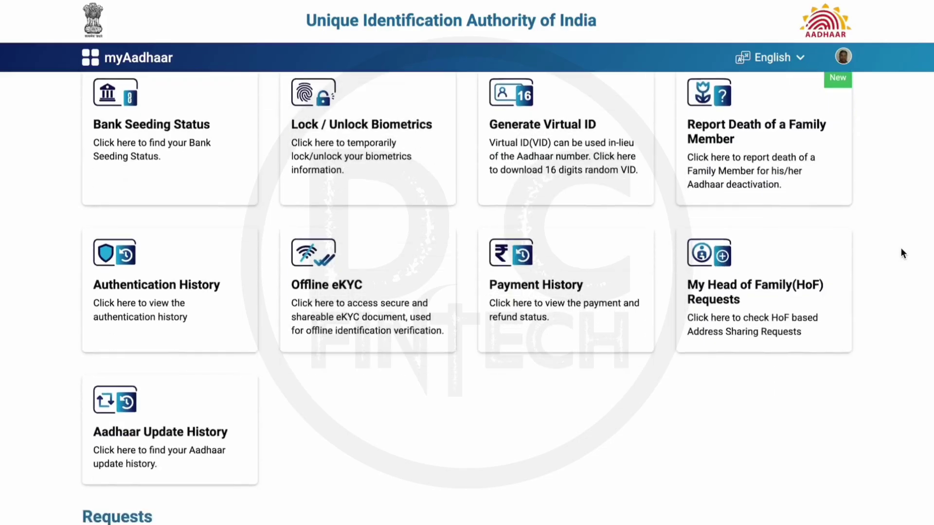
{"action": "scroll", "coordinate": [901, 250], "scroll_direction": "down", "scroll_amount": 2}
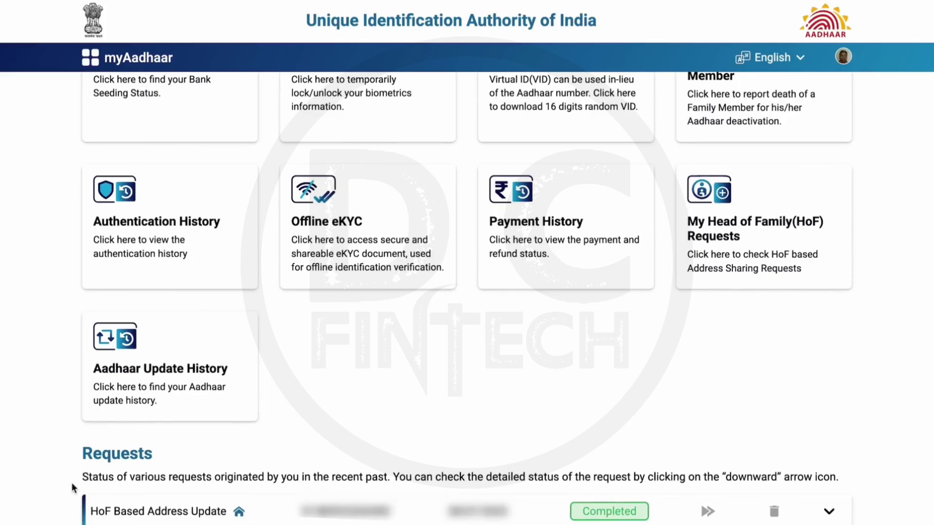
{"action": "scroll", "coordinate": [157, 352], "scroll_direction": "down", "scroll_amount": 3}
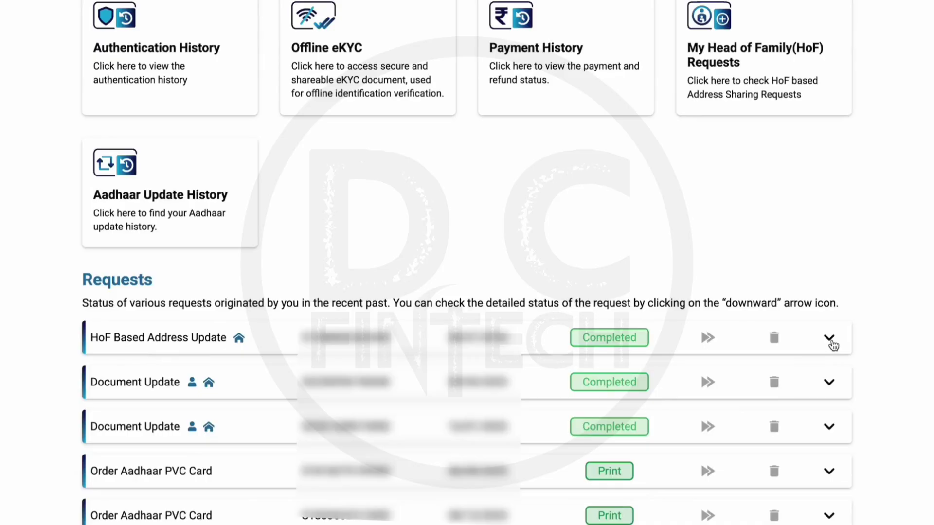
{"action": "left_click", "coordinate": [832, 344]}
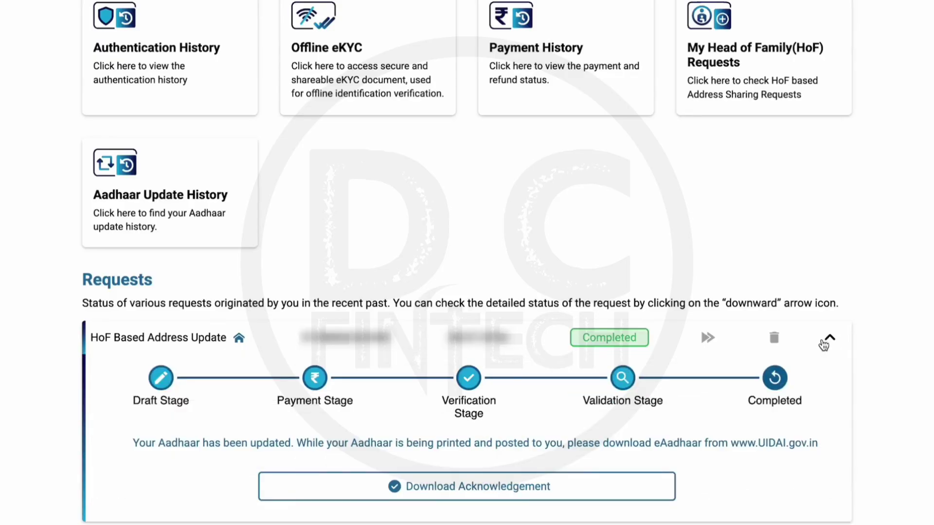